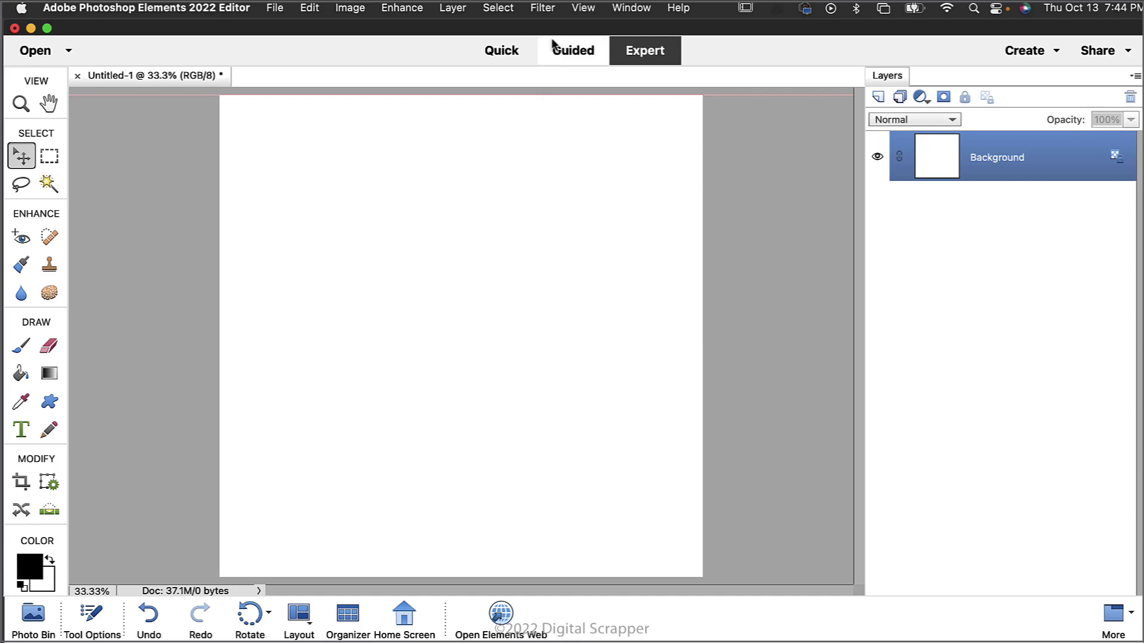
Turn on View > Rulers so rulers appear along the blank page's edges.
left_click(586, 9)
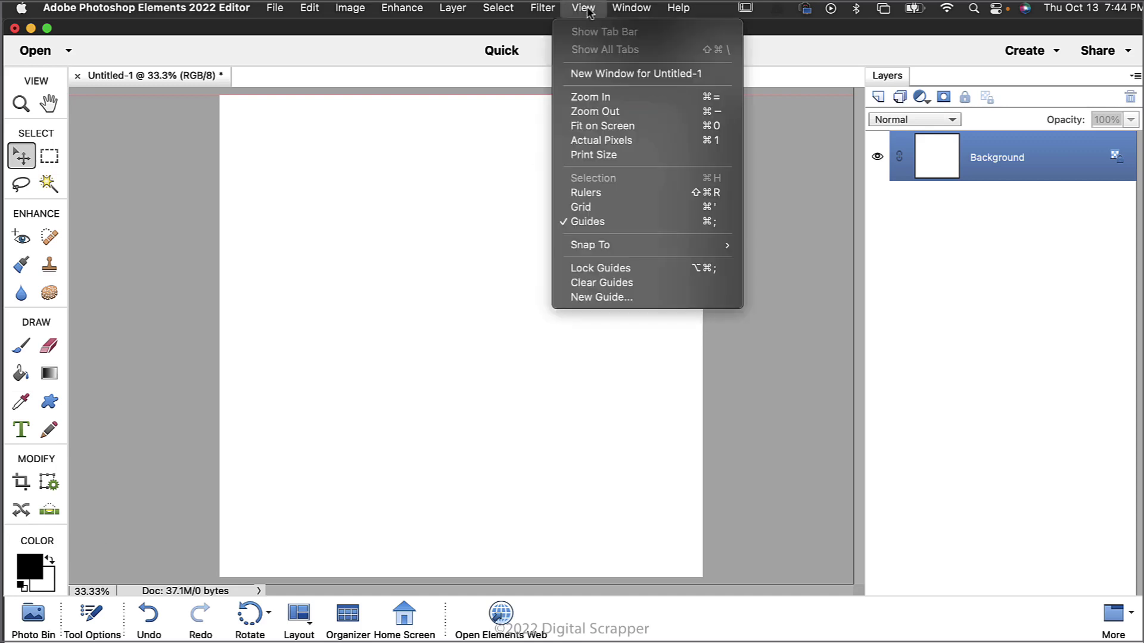
left_click(572, 192)
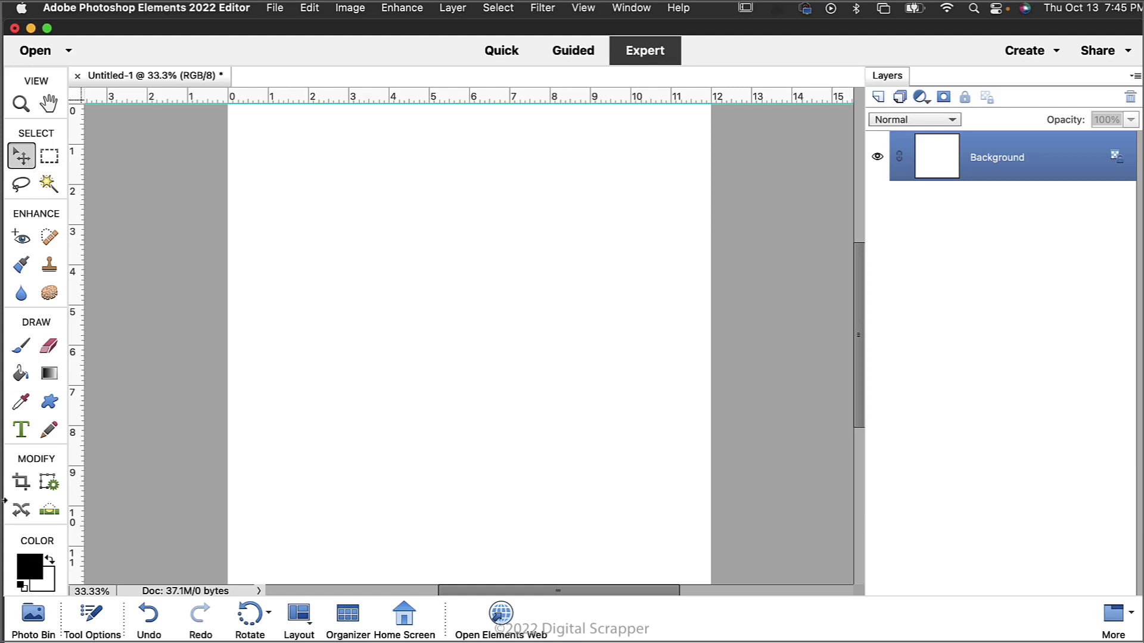
Drag the green paper1-DS.JPG texture onto Untitled-1 to create Layer 1.
left_click(91, 617)
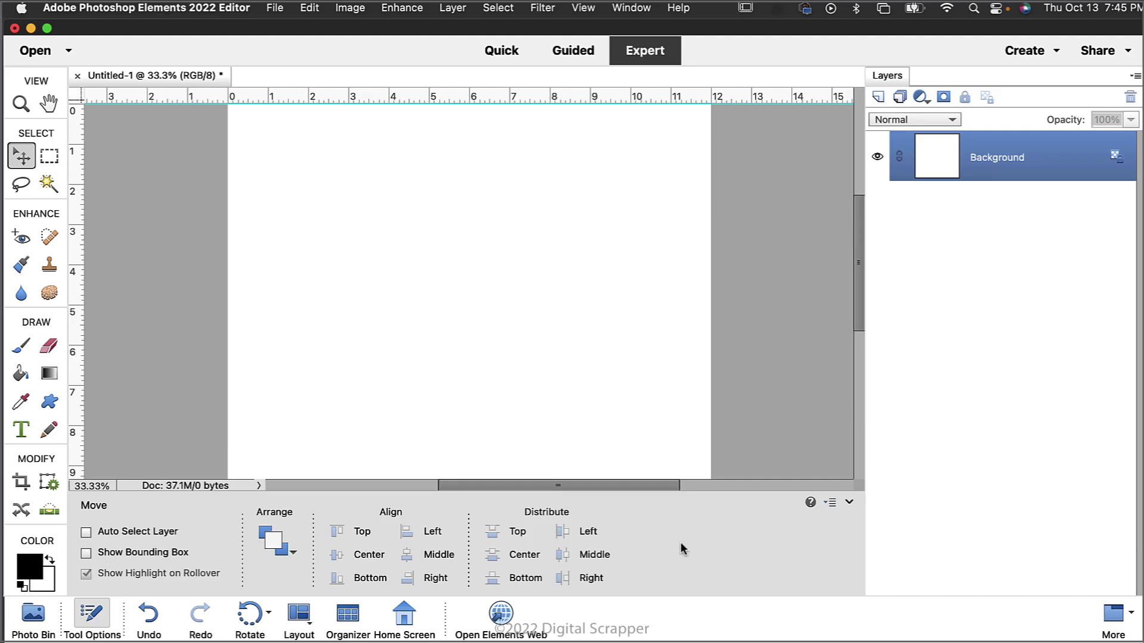
left_click(848, 503)
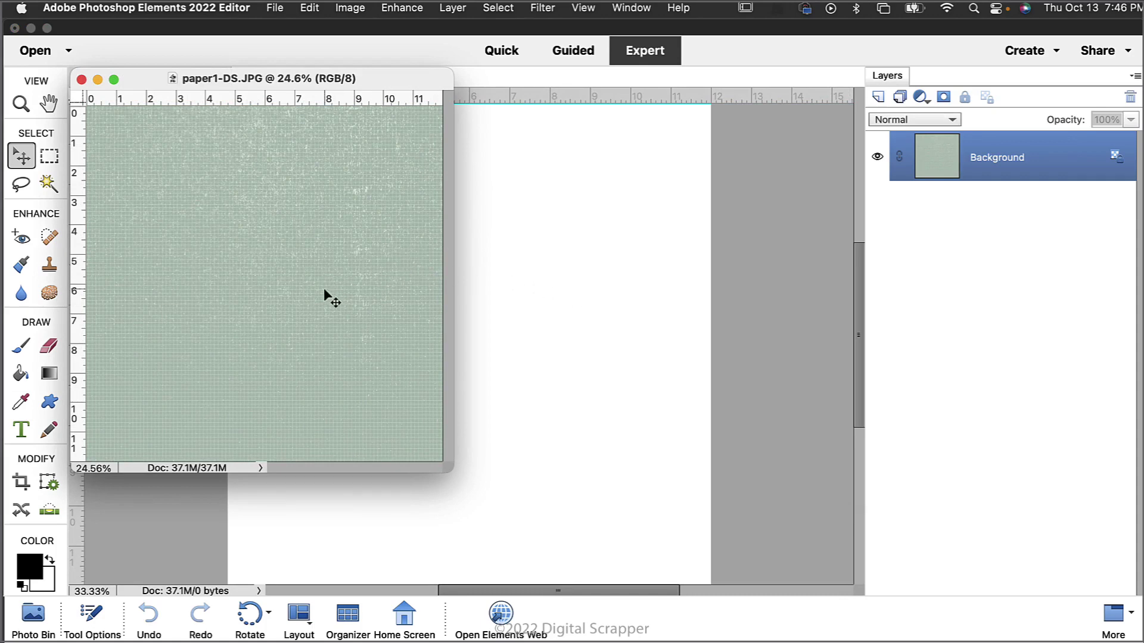
left_click_drag(323, 287, 522, 341)
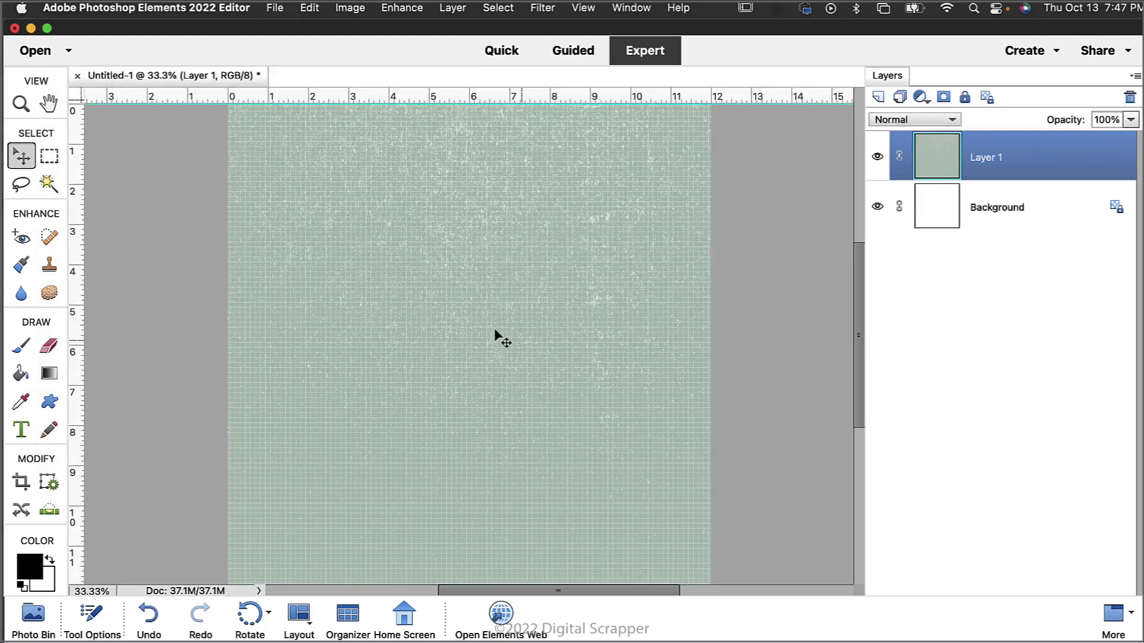
Set the Rectangular Marquee to Fixed Size, 6 in wide by 12 in tall.
left_click(50, 159)
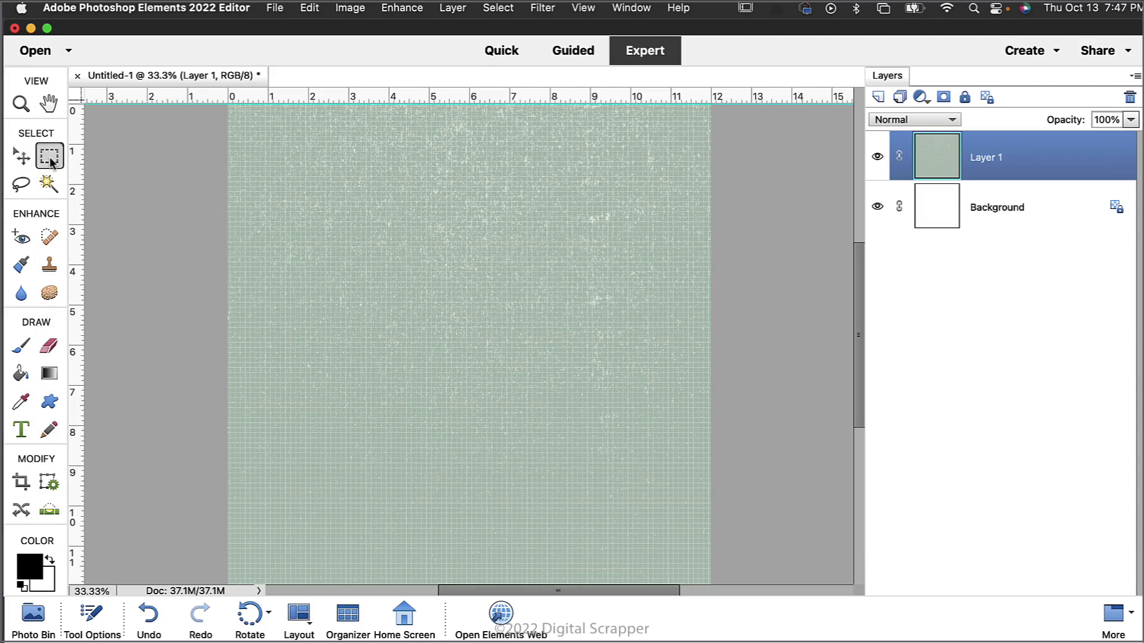
left_click(91, 615)
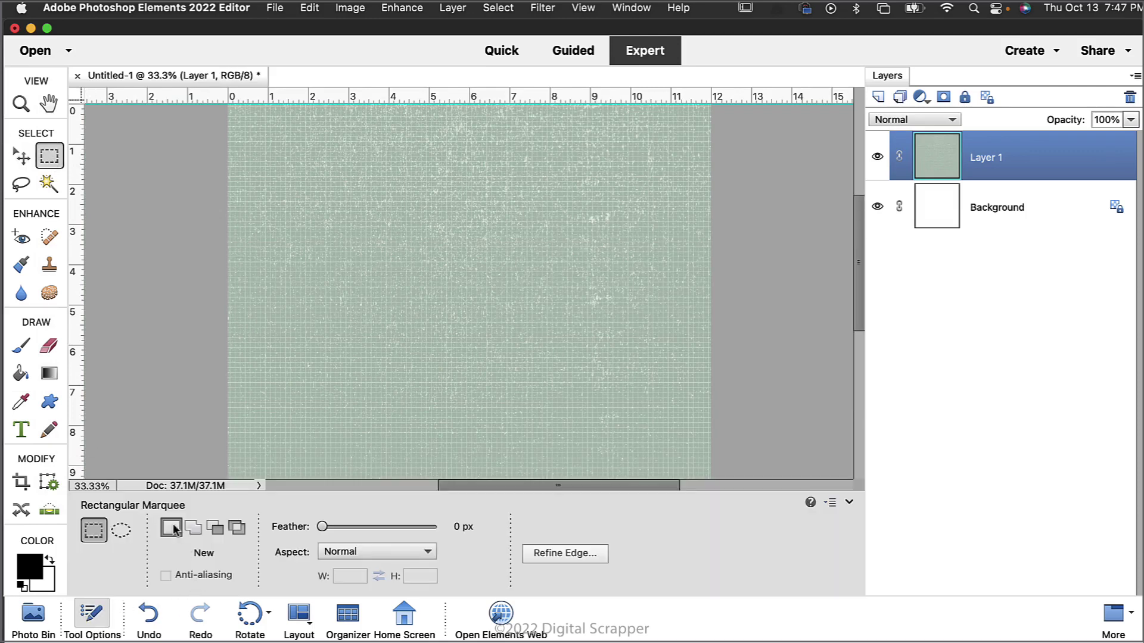
left_click(409, 553)
left_click(385, 585)
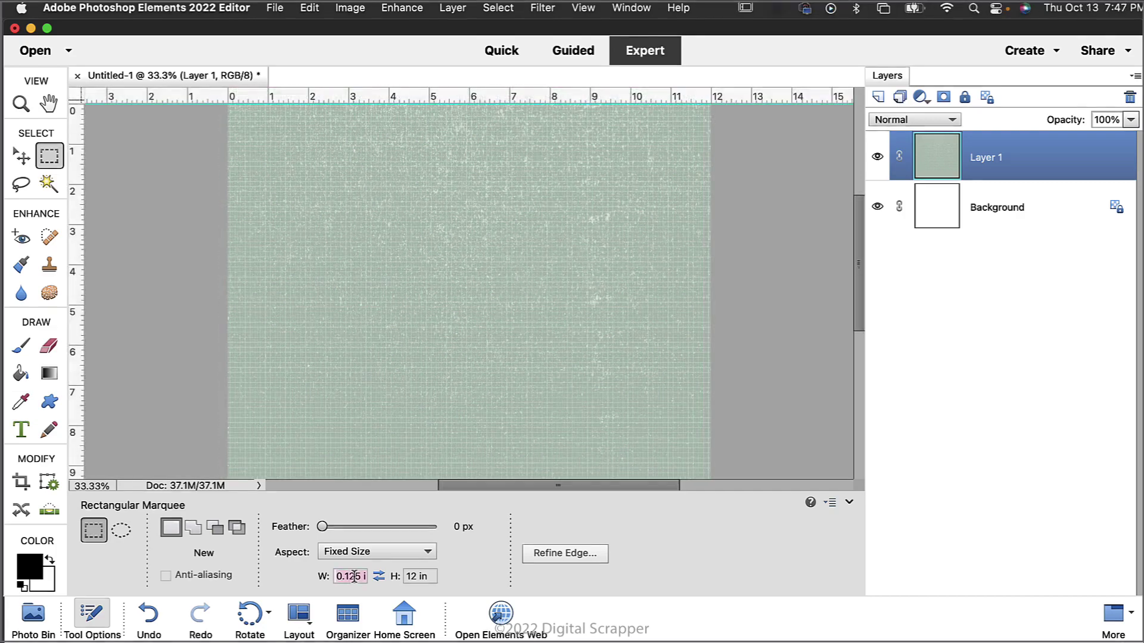
type("6IN")
left_click(850, 507)
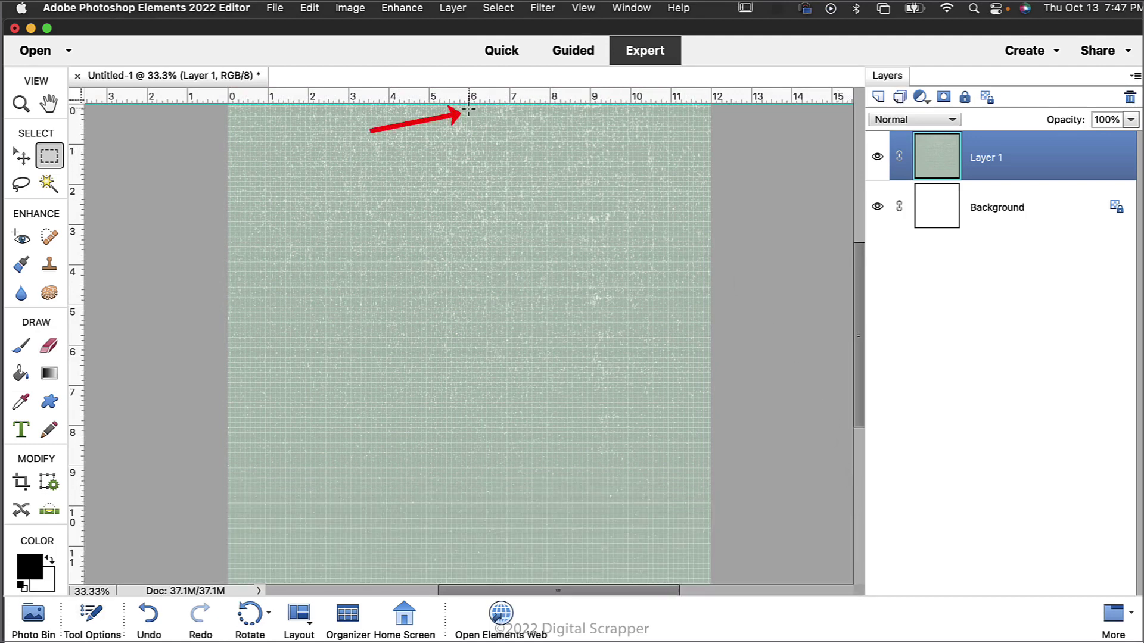
Select the paper's right half from 6 in, then switch to Add mode with 0.125 in width.
left_click_drag(469, 109, 712, 581)
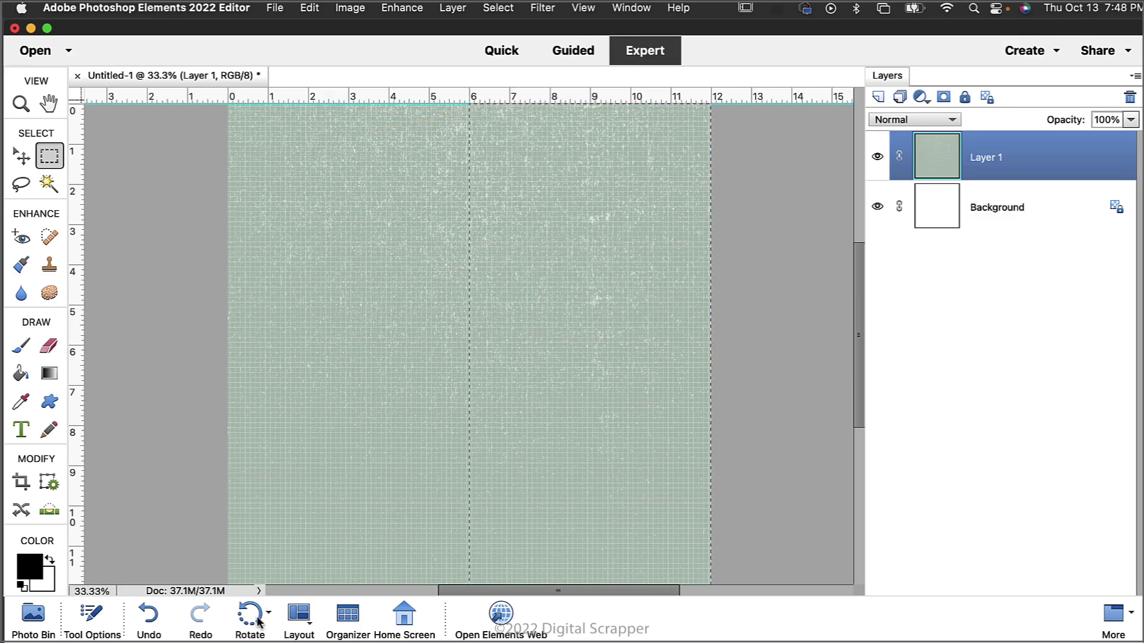
left_click(91, 622)
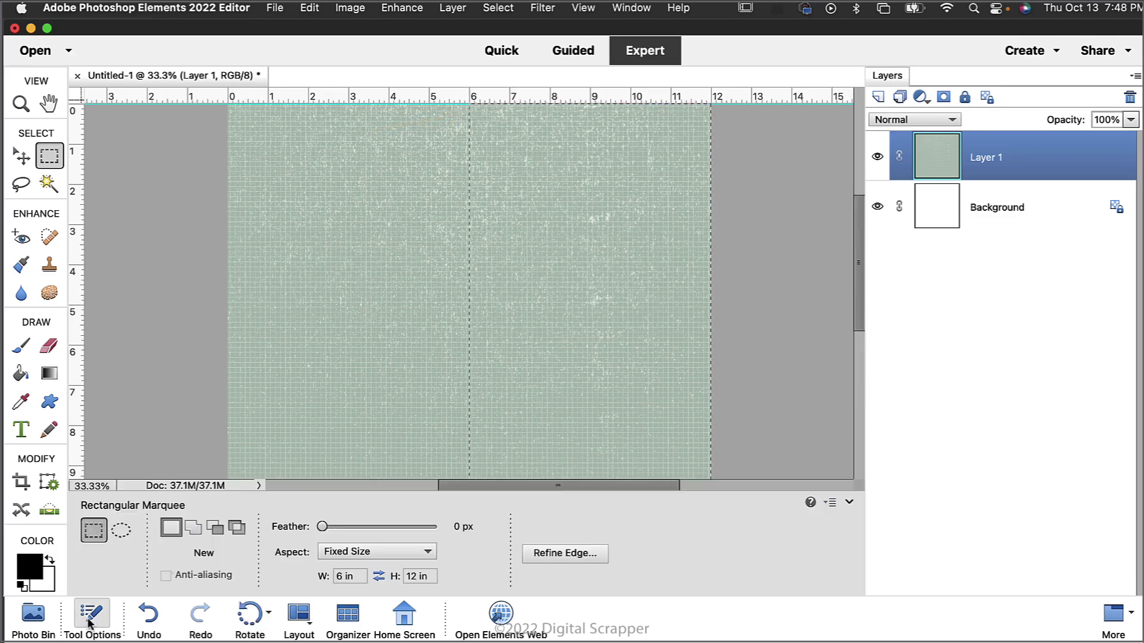
left_click(193, 527)
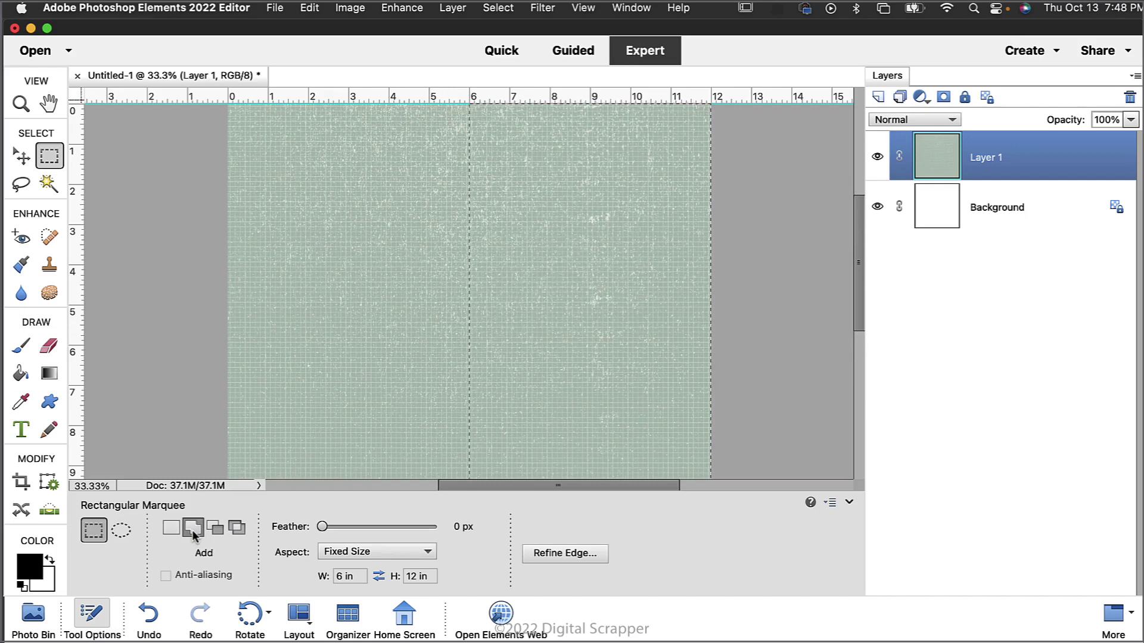
left_click(337, 578)
type(".125")
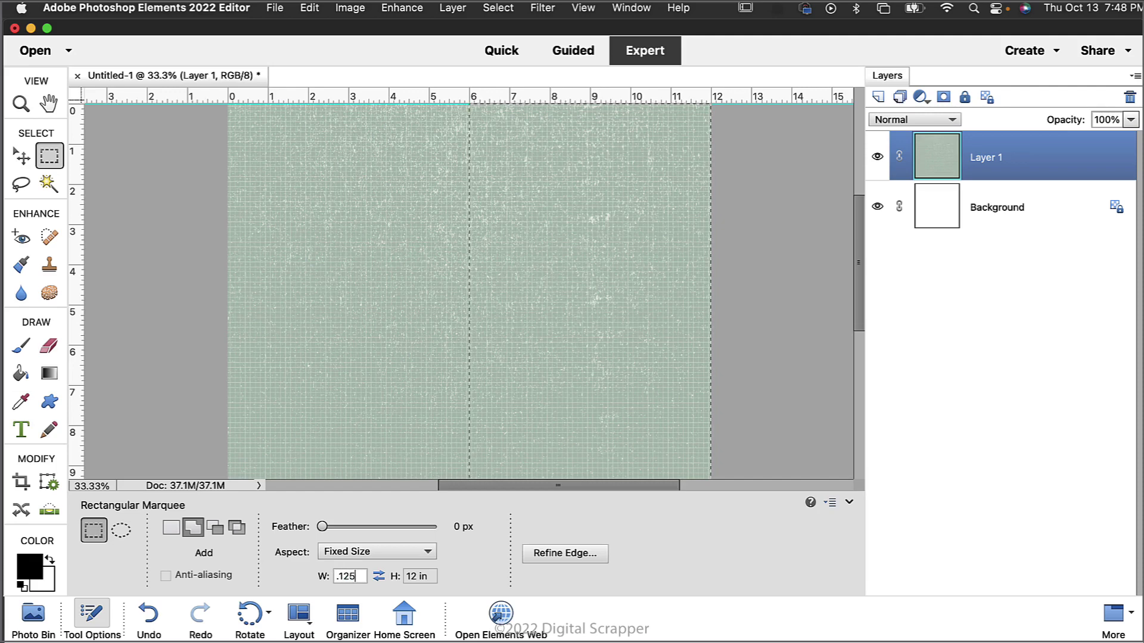
left_click(849, 503)
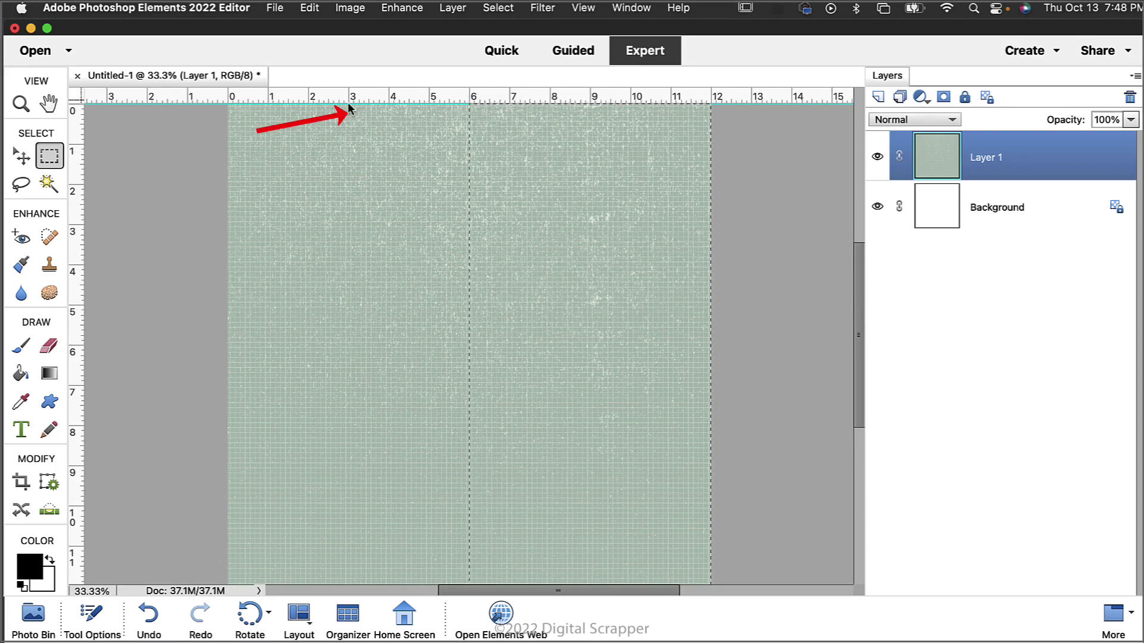
Place a guide near 3 in and add five 0.125 in stripes between 3 and 6 in.
left_click_drag(349, 106, 347, 106)
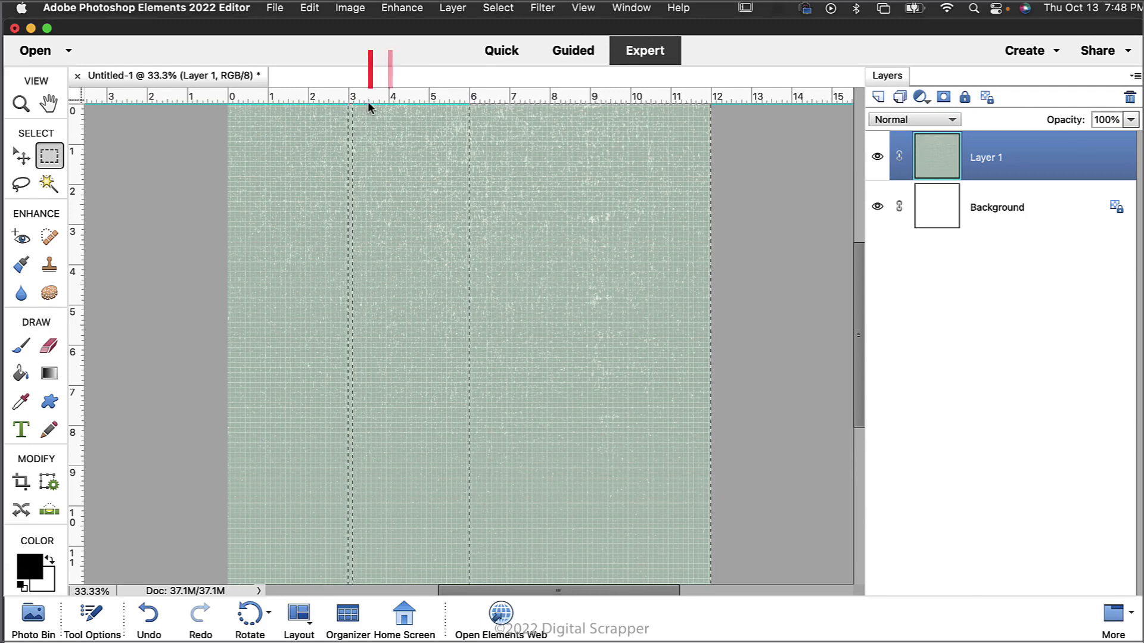
left_click_drag(370, 105, 388, 107)
left_click(389, 106)
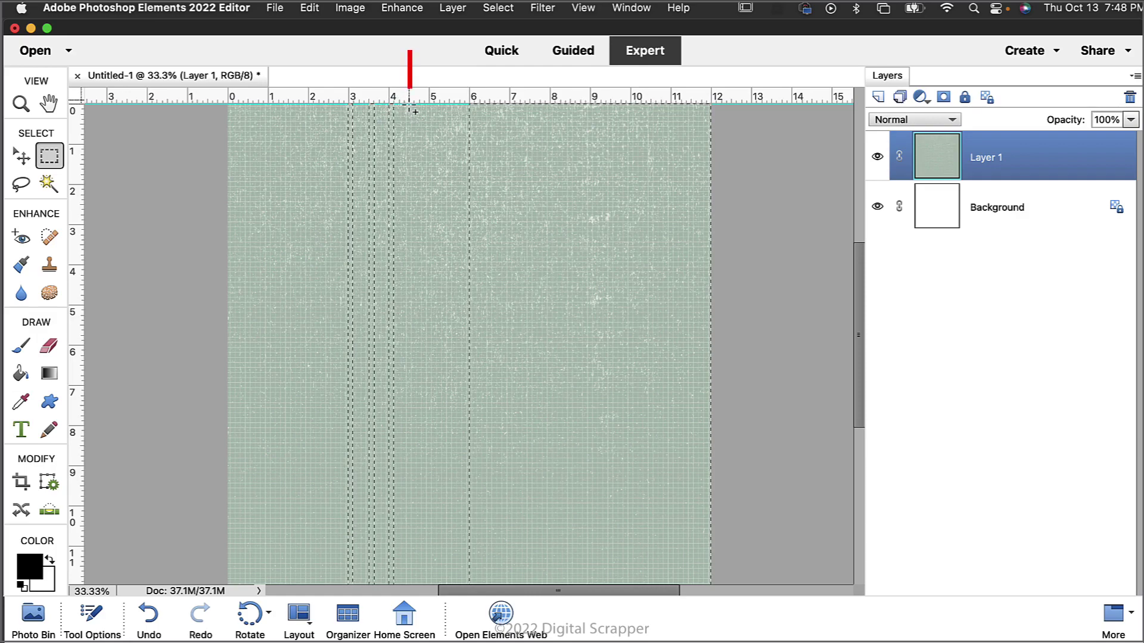
left_click(409, 107)
left_click(429, 108)
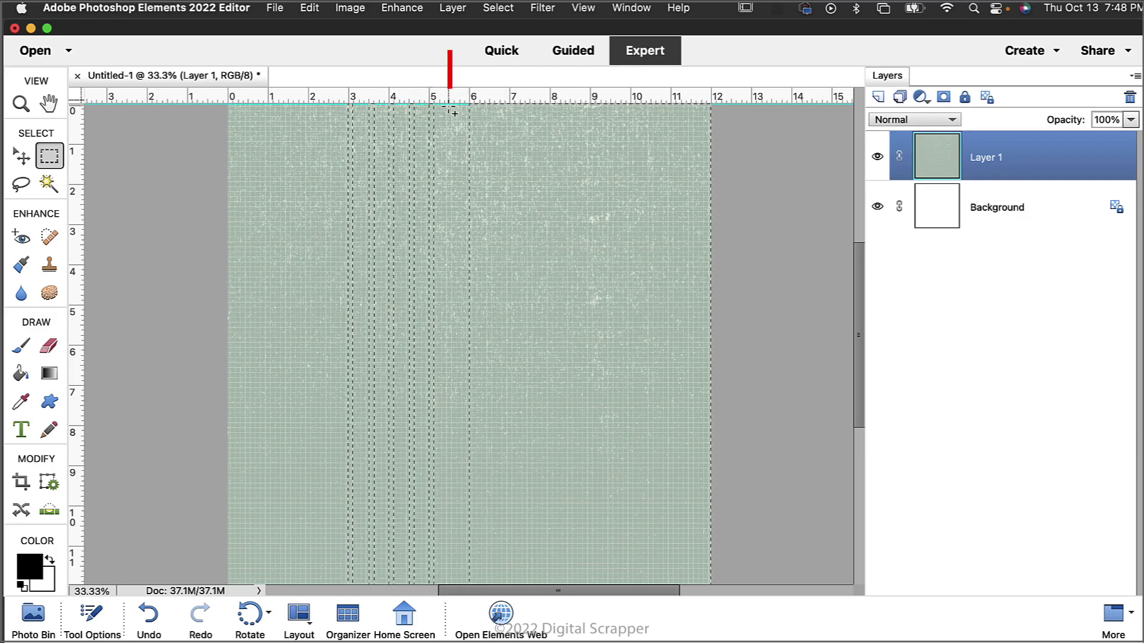
left_click(449, 107)
Reset the marquee Aspect to Normal and add a layer mask from the stripe selection.
left_click(92, 619)
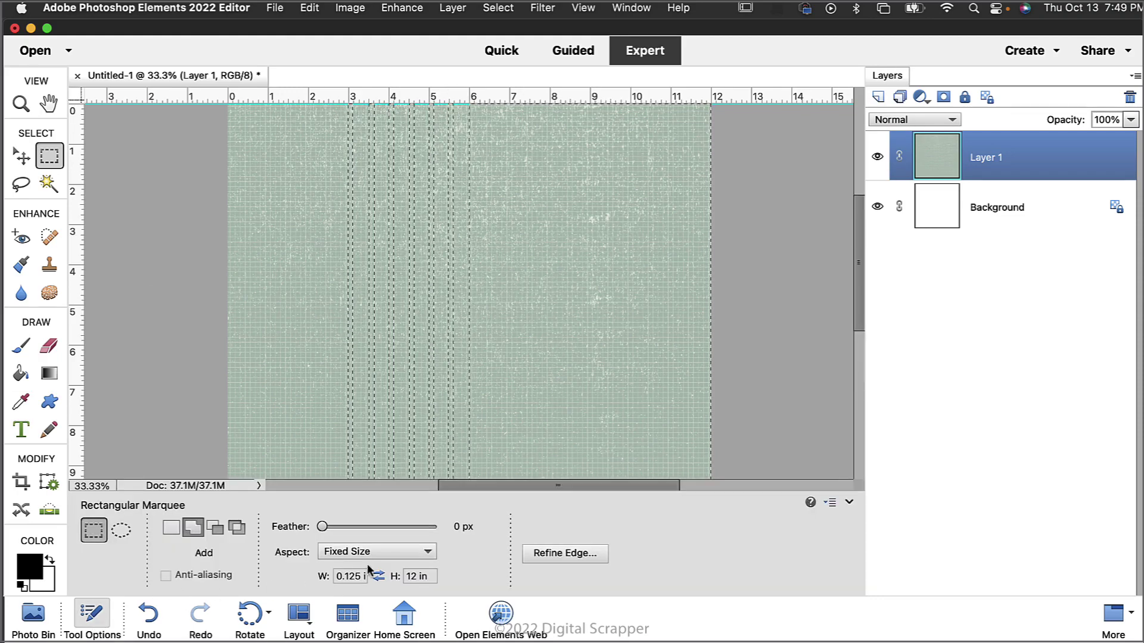
left_click(379, 551)
left_click(379, 519)
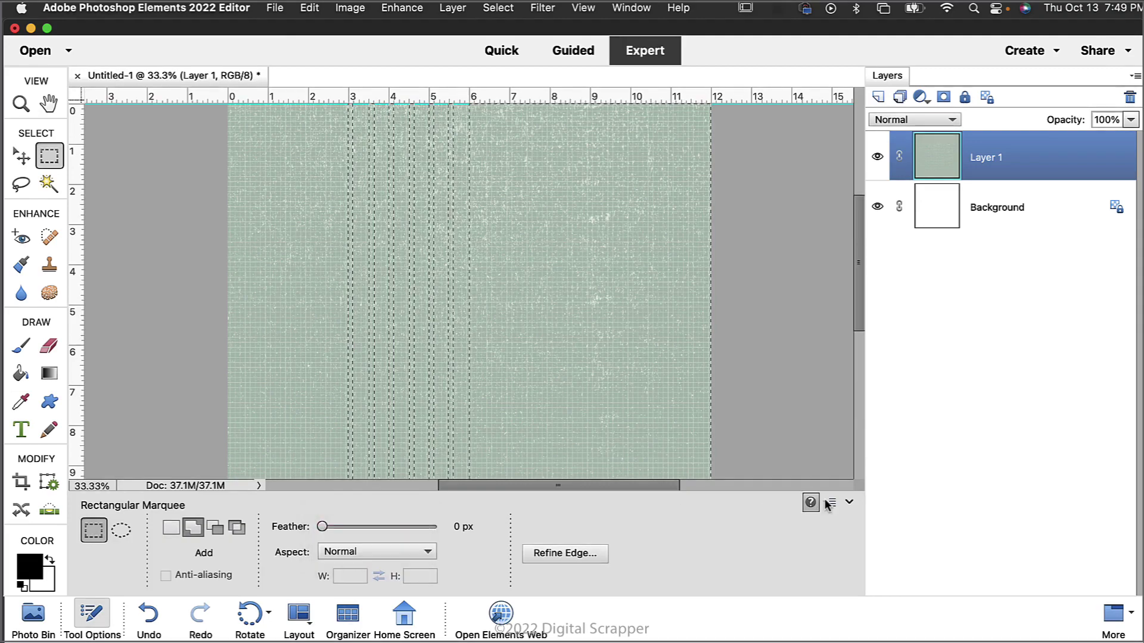
left_click(849, 503)
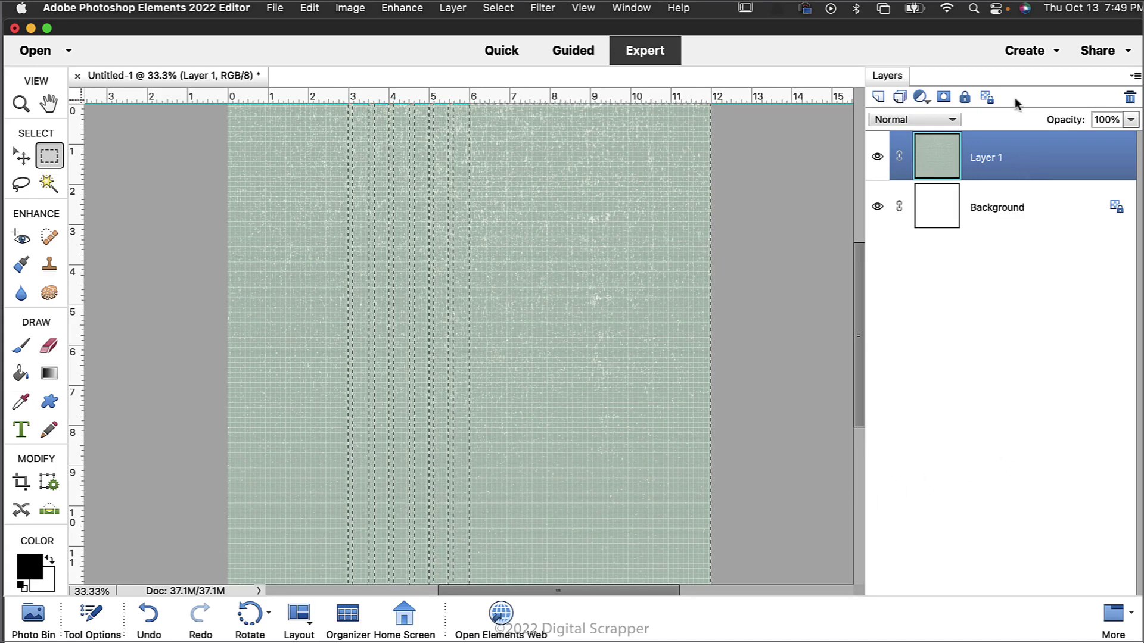
left_click(943, 97)
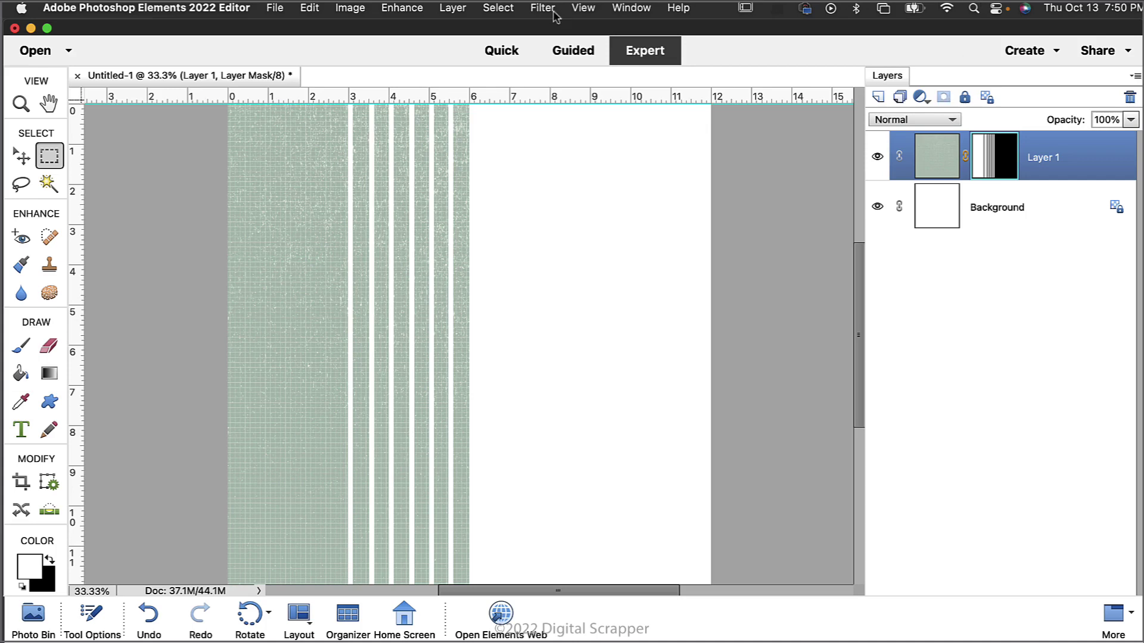
Apply a Drop Shadow to Layer 1 in Style Settings with Size 8 and Distance 13.
left_click(468, 10)
mouse_move(481, 98)
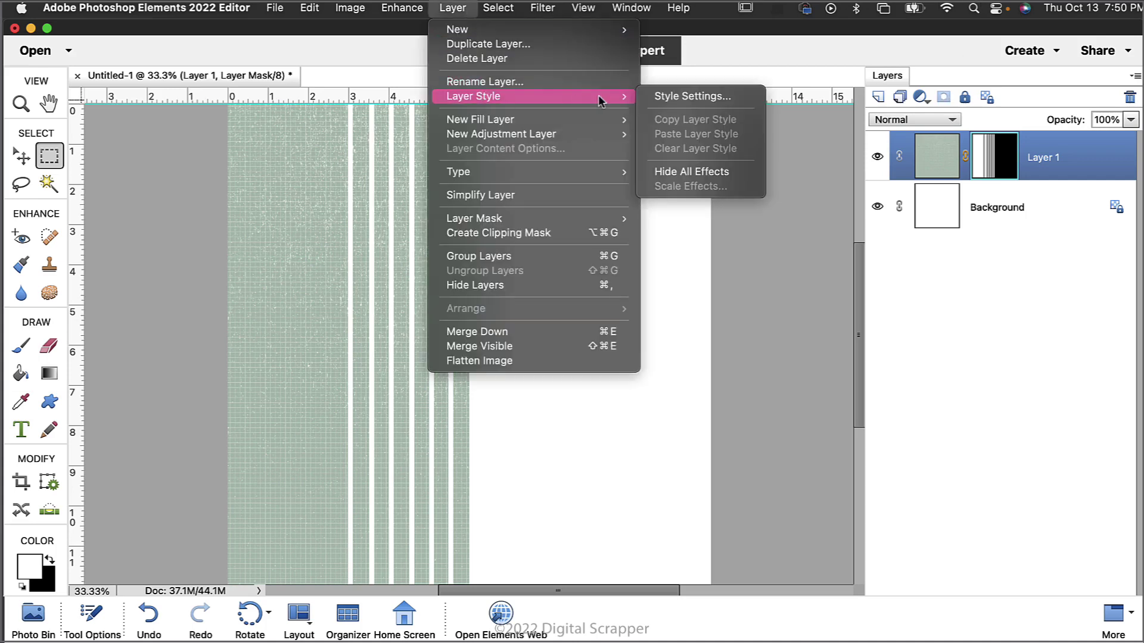
left_click(669, 97)
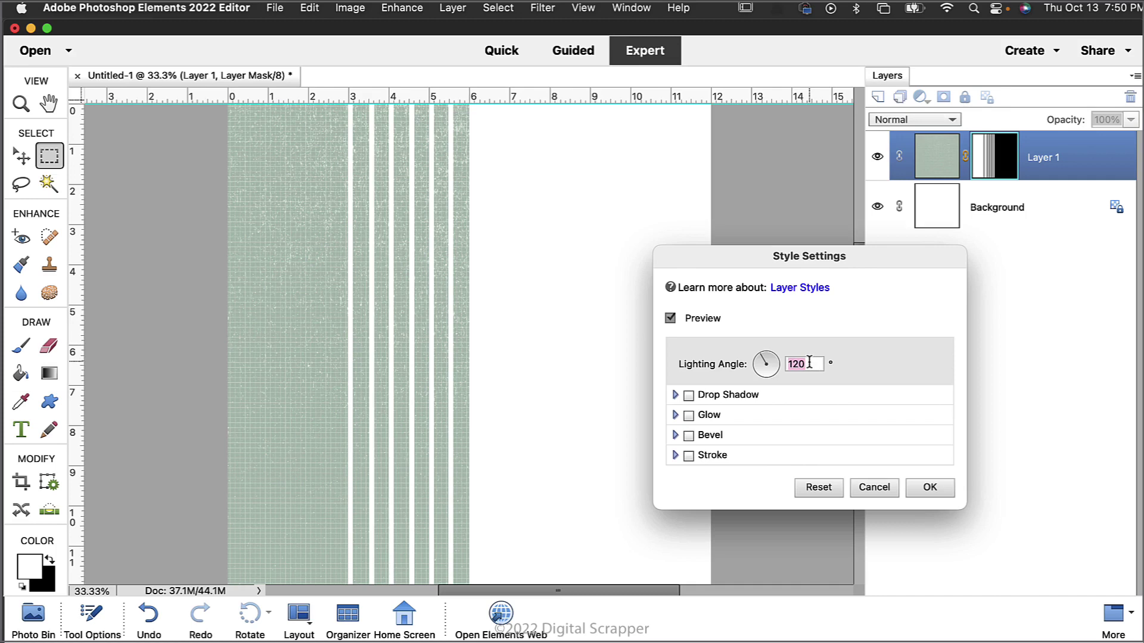
left_click(751, 396)
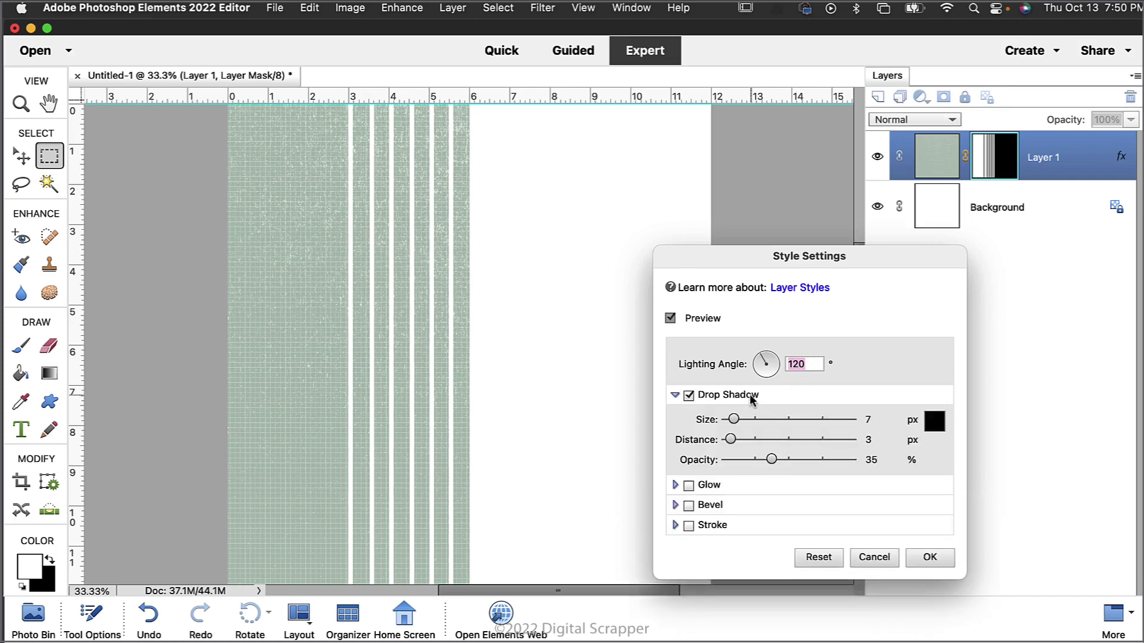
left_click(868, 420)
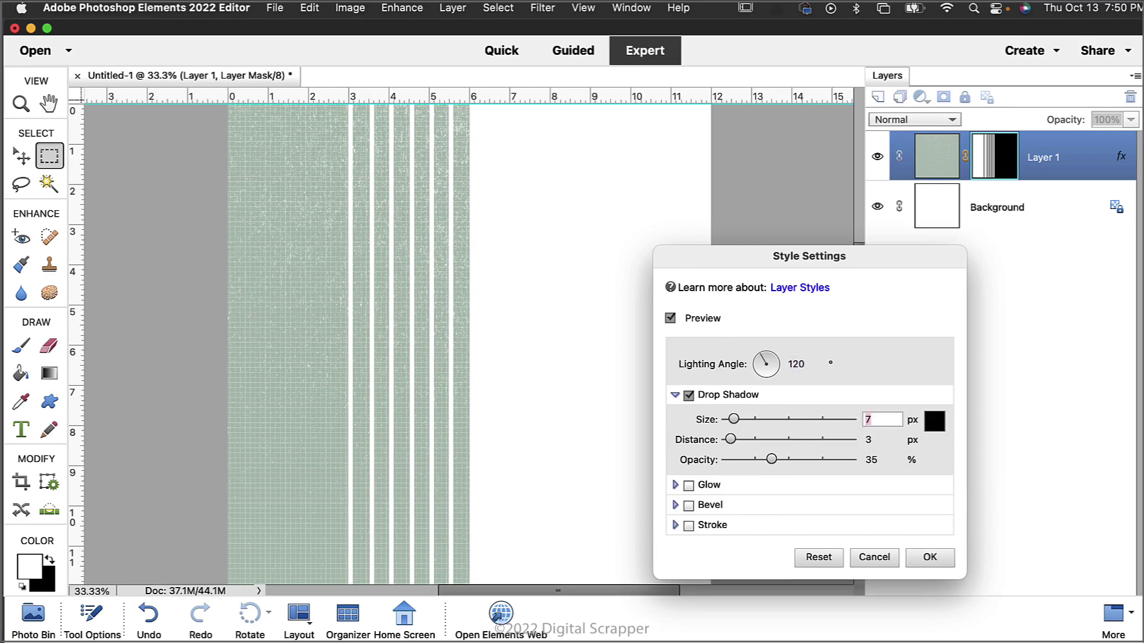
type("8")
key("Tab")
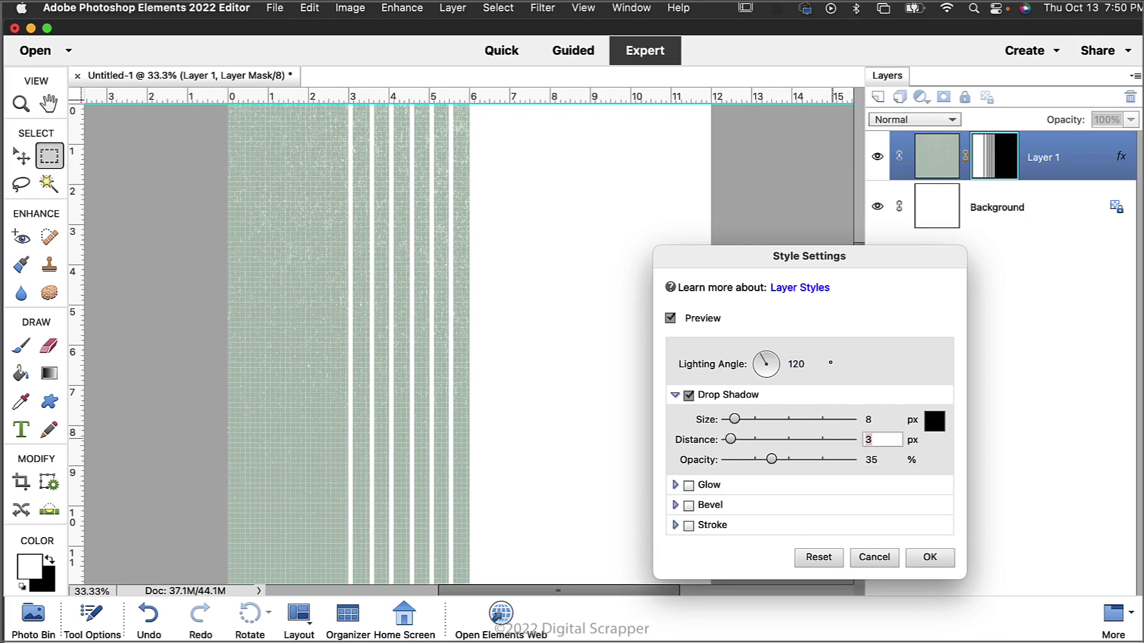
type("13")
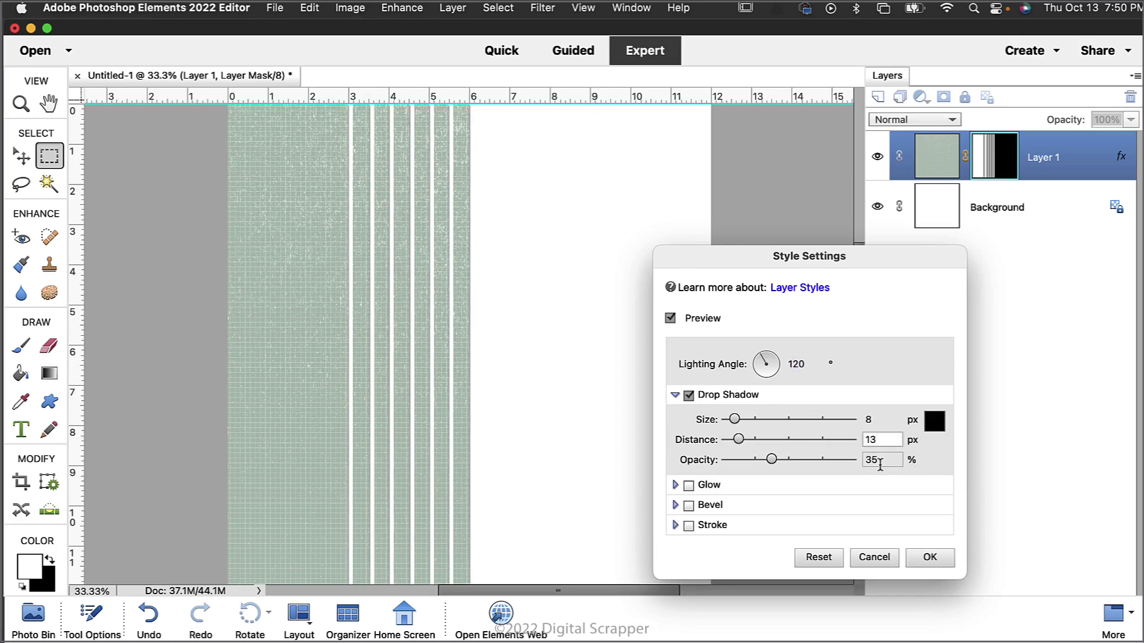
left_click(938, 559)
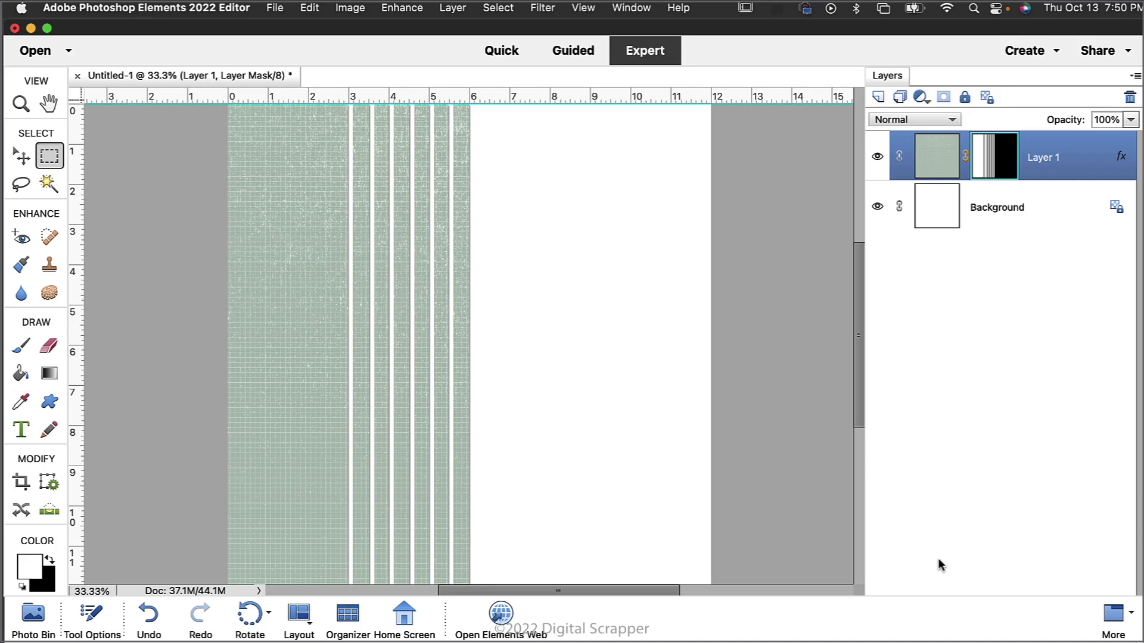
Undo the last action, then Free Transform Layer 1 to a 180° angle and commit.
key("super+z")
key("super+t")
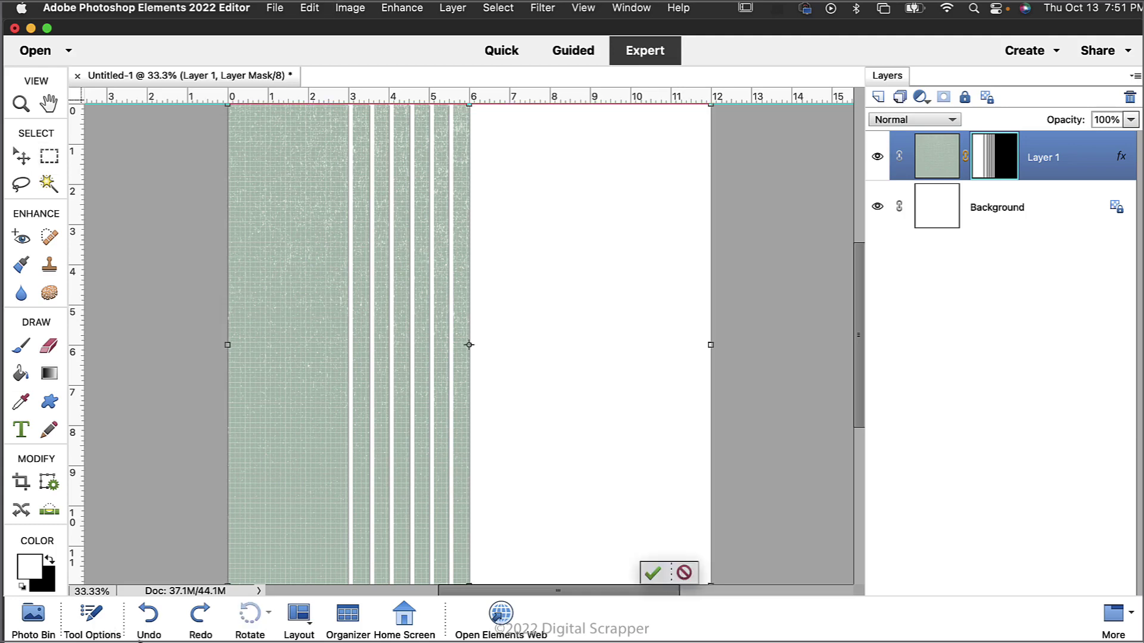
left_click(94, 629)
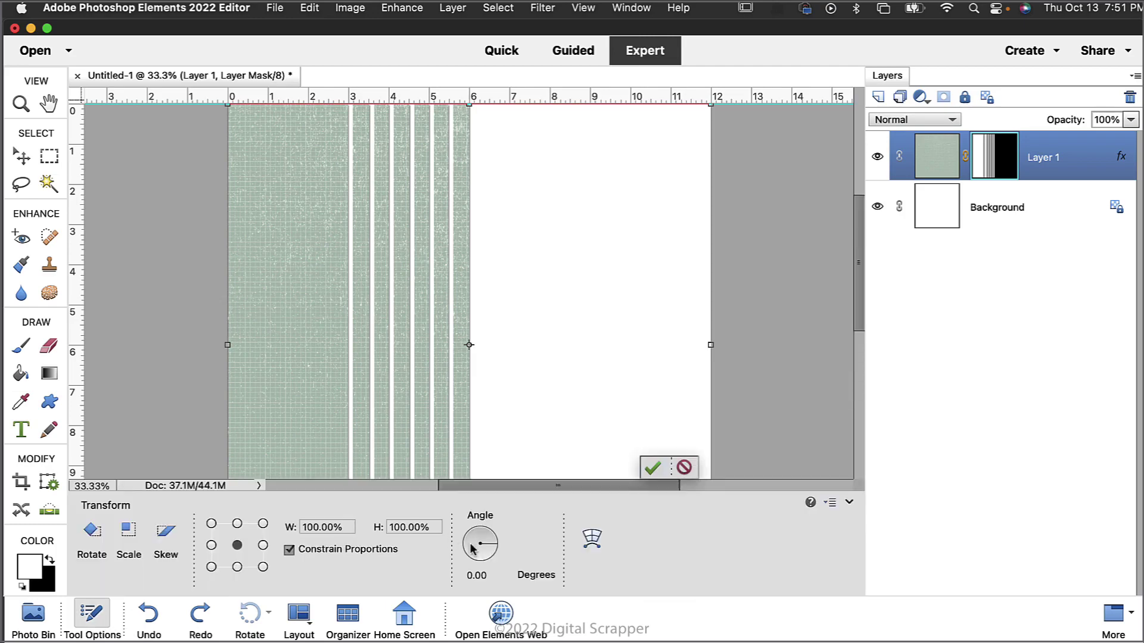
left_click(475, 575)
type("180")
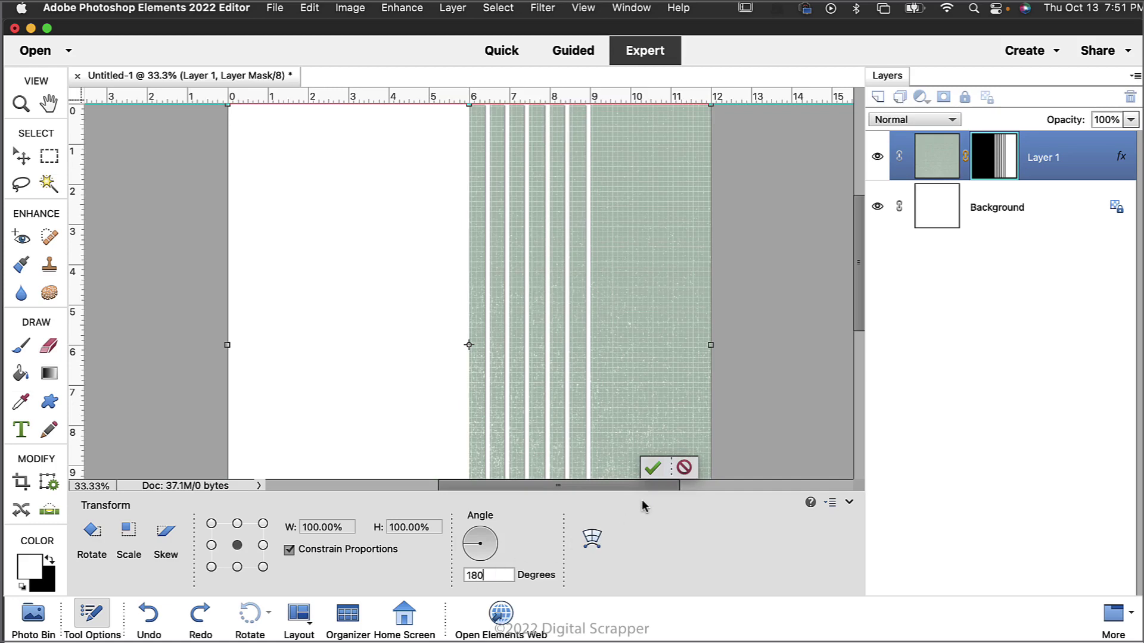
left_click(653, 468)
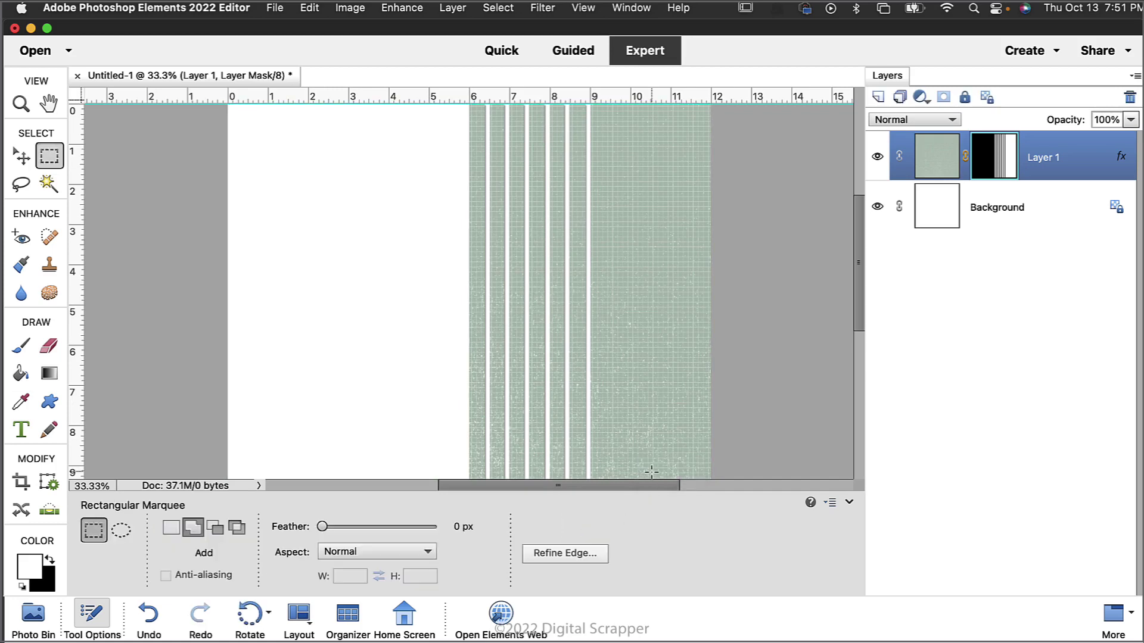
left_click(849, 502)
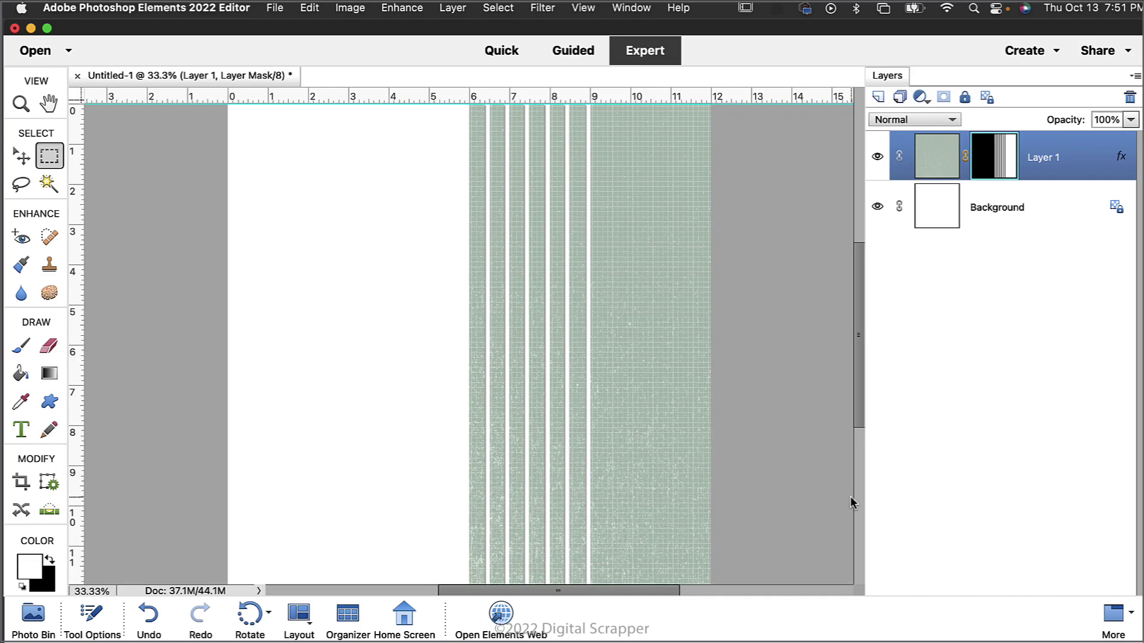